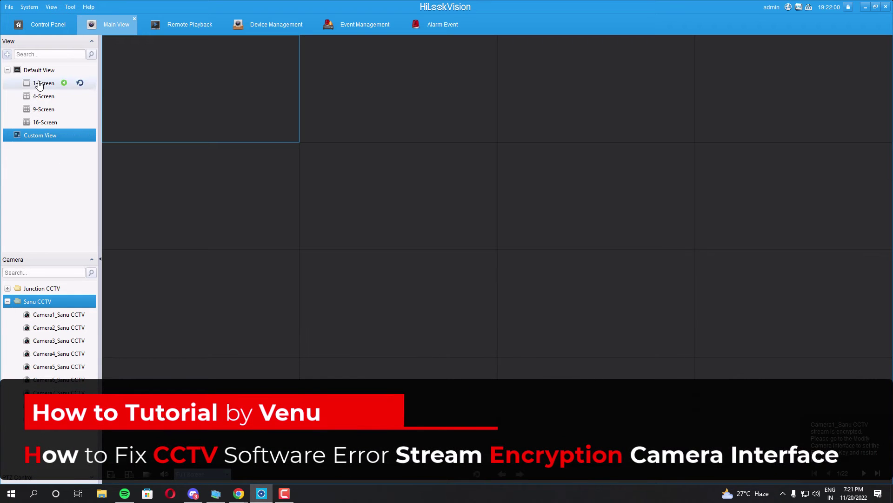
# Step: Start live view of Camera1_Sanu CCTV and note the encrypted-stream warning it raises
pyautogui.click(215, 227)
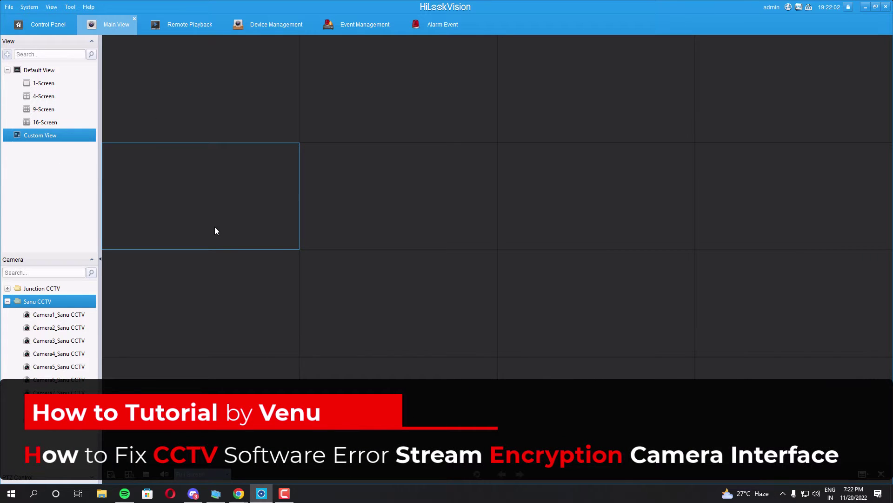
pyautogui.click(141, 118)
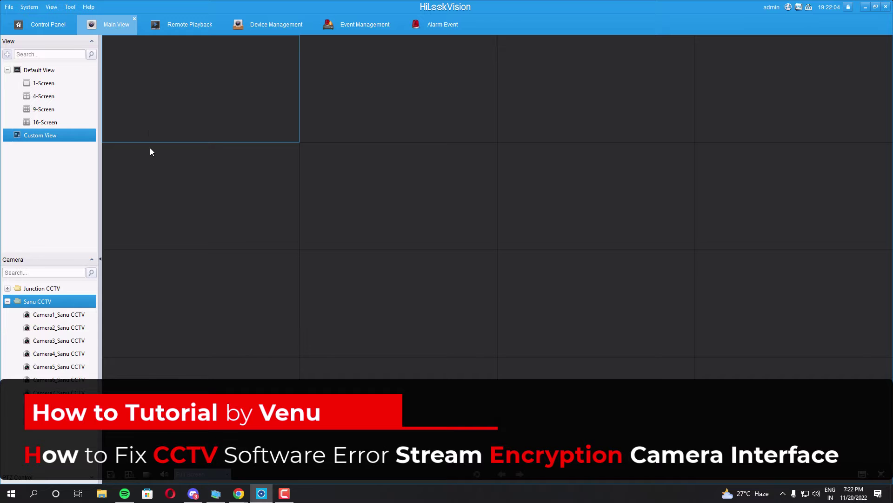
pyautogui.click(56, 315)
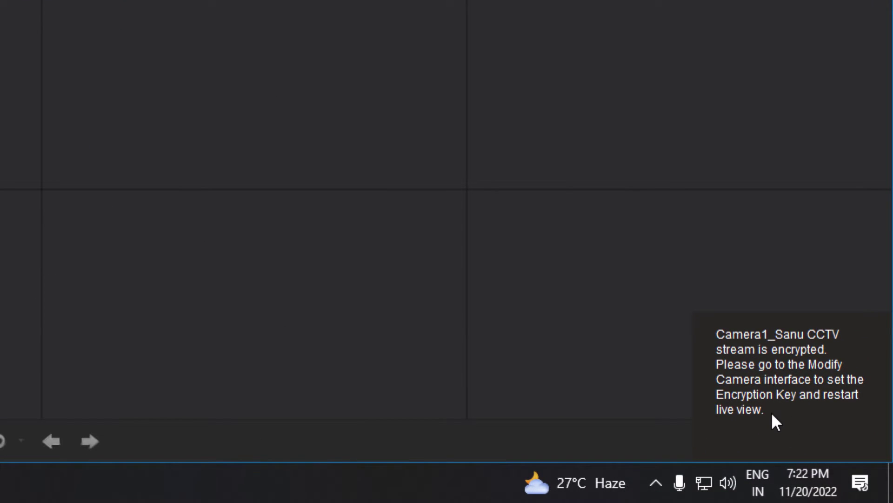
pyautogui.moveTo(836, 462); pyautogui.dragTo(805, 421)
pyautogui.click(792, 368)
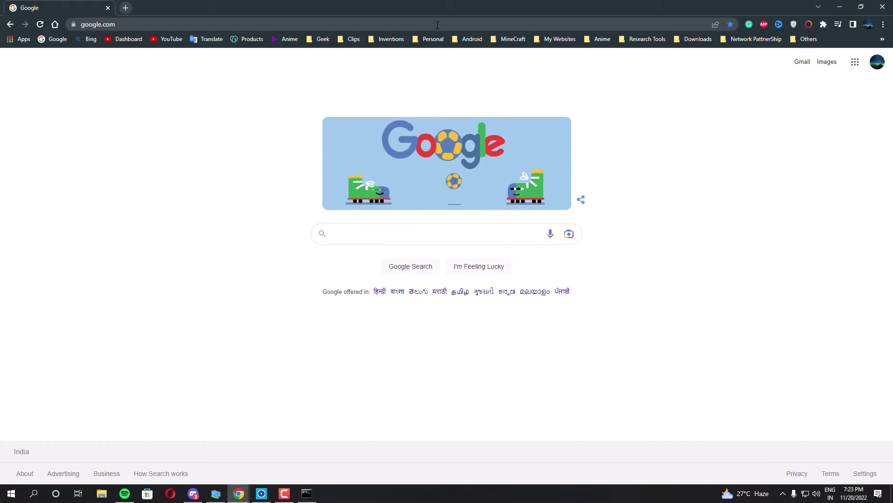
# Step: Log in to the DVR web interface at its IP as admin and let Chrome save the password
pyautogui.rightClick(437, 25)
pyautogui.click(483, 98)
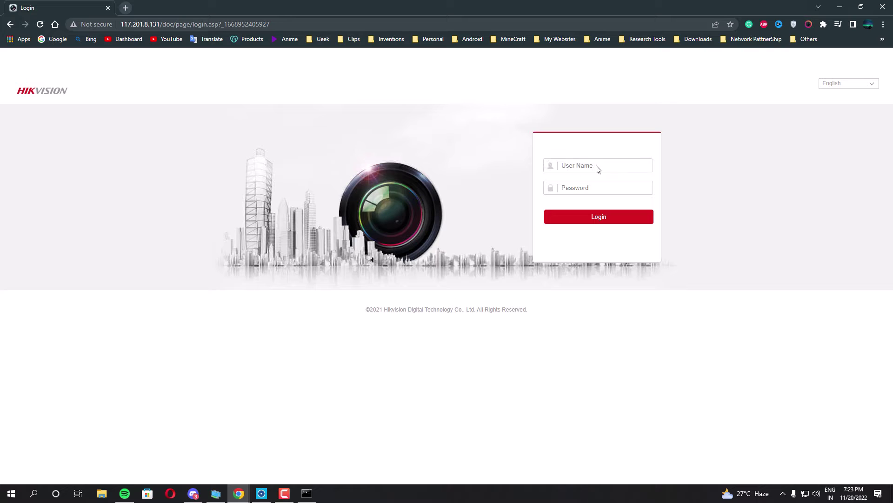
pyautogui.click(597, 168)
pyautogui.write('admin')
pyautogui.press('Tab')
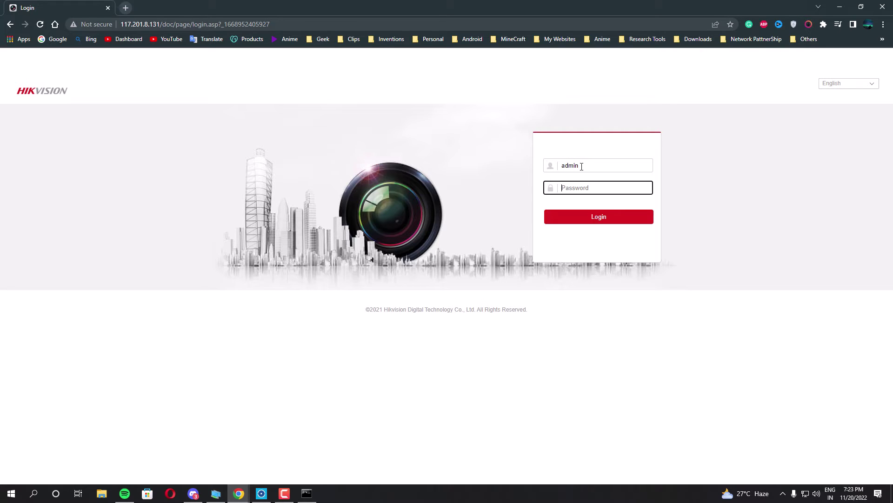
pyautogui.write('***')
pyautogui.click(602, 221)
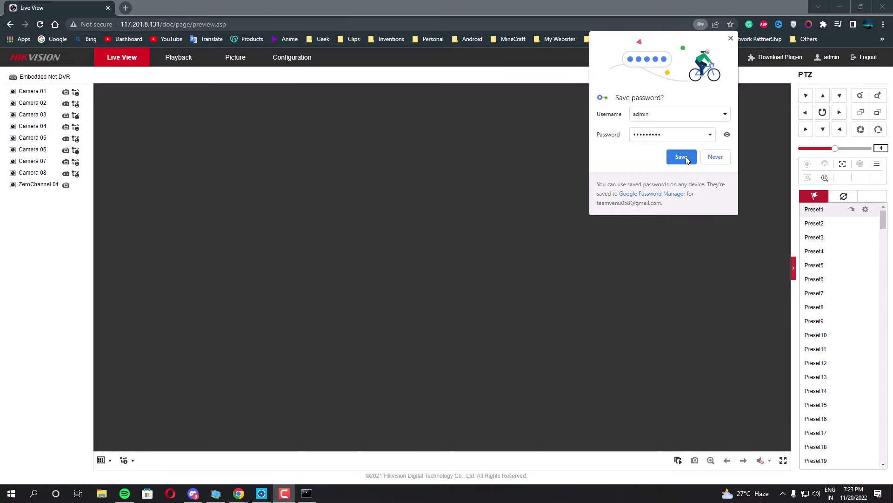
pyautogui.click(680, 155)
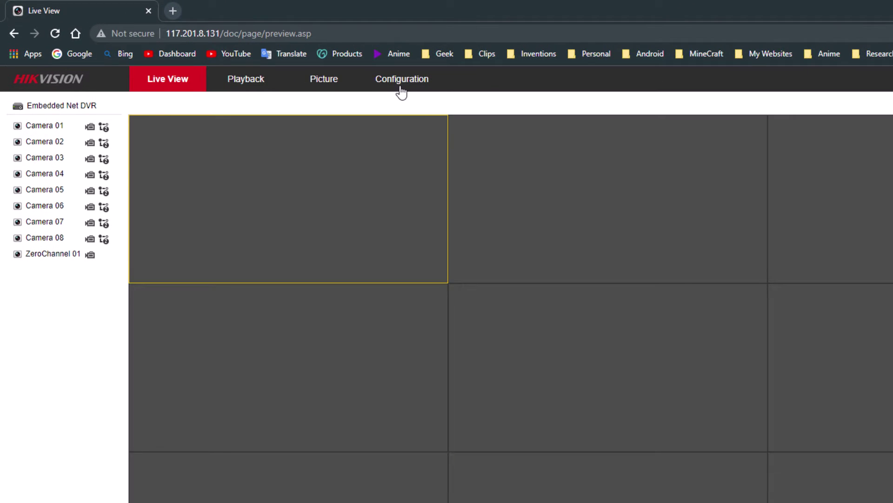
# Step: Navigate Configuration > Network > Advanced Settings to the Platform Access (Hik-Connect) settings
pyautogui.click(395, 83)
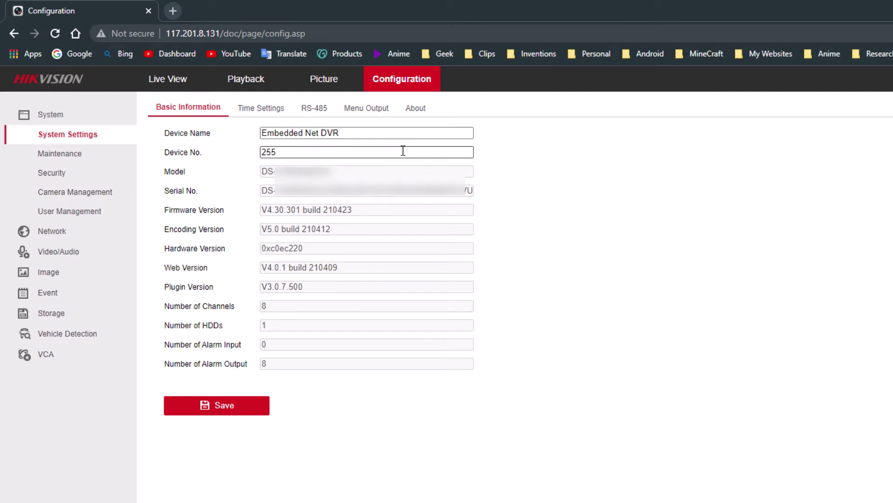
pyautogui.click(51, 231)
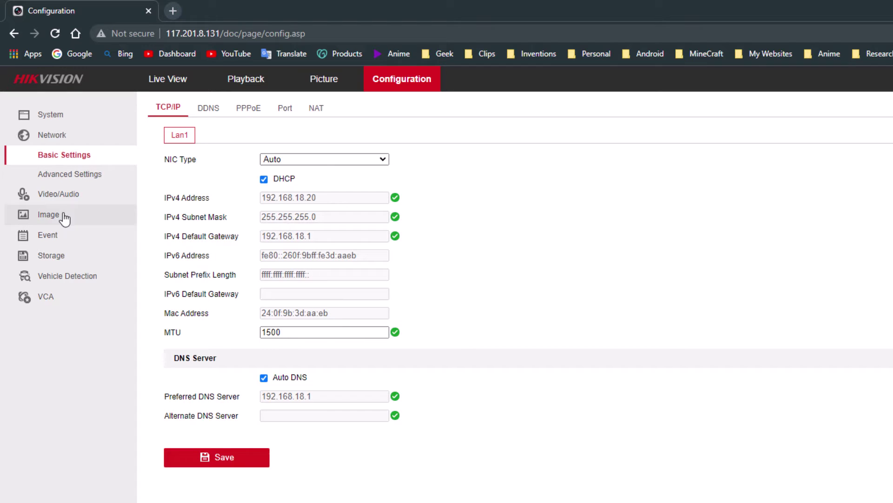
pyautogui.click(74, 180)
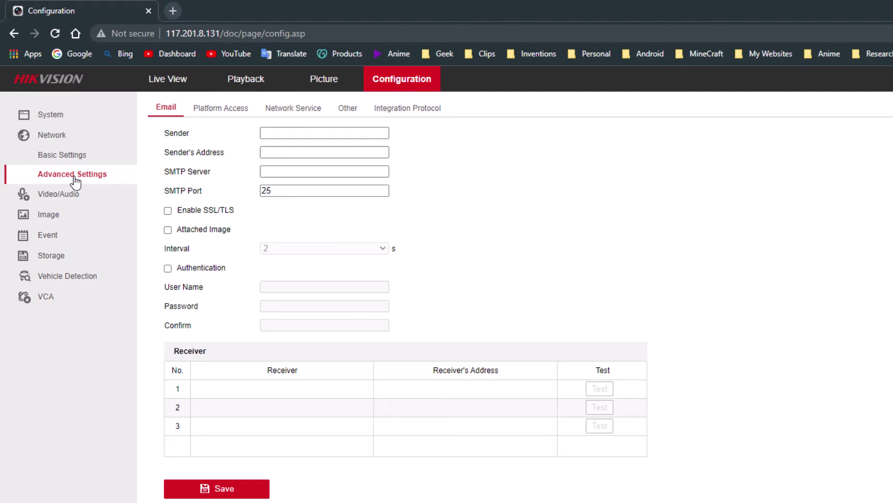
pyautogui.click(221, 111)
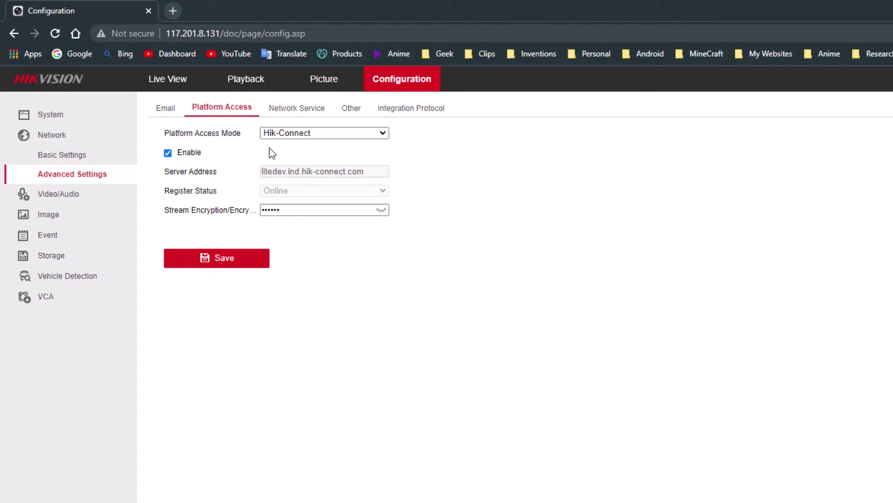
# Step: Reveal the stream encryption key as plain text and copy it to the clipboard
pyautogui.click(291, 211)
pyautogui.moveTo(282, 210); pyautogui.dragTo(263, 214)
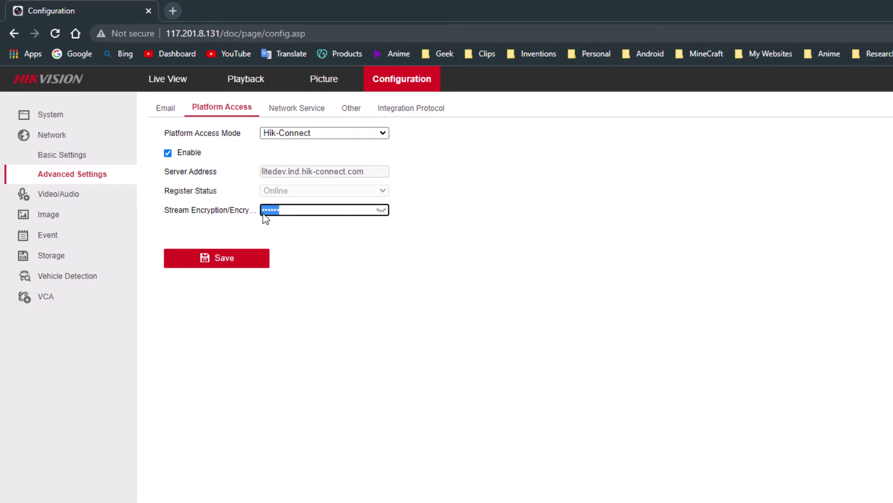
pyautogui.click(380, 212)
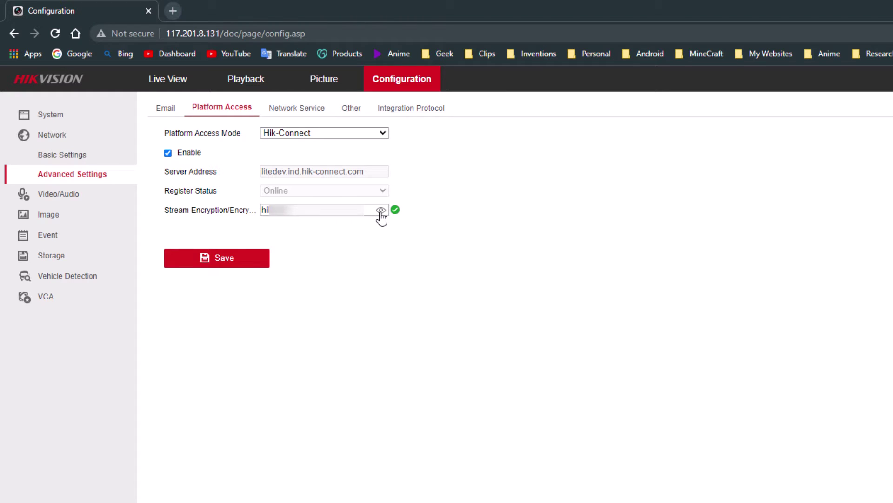
pyautogui.moveTo(381, 212); pyautogui.dragTo(135, 211)
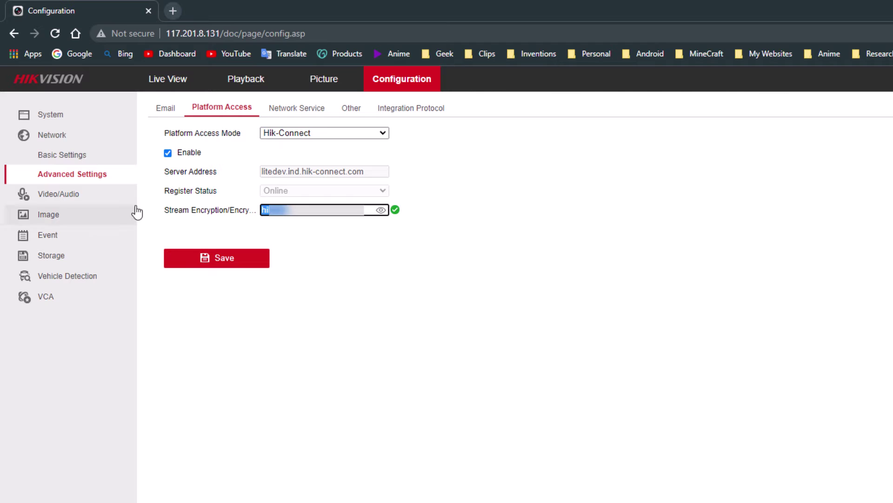
pyautogui.rightClick(280, 209)
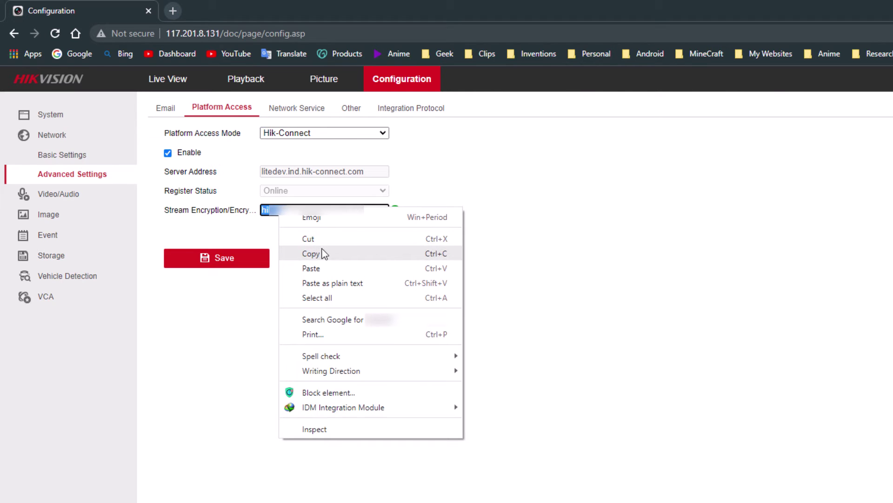
pyautogui.click(459, 206)
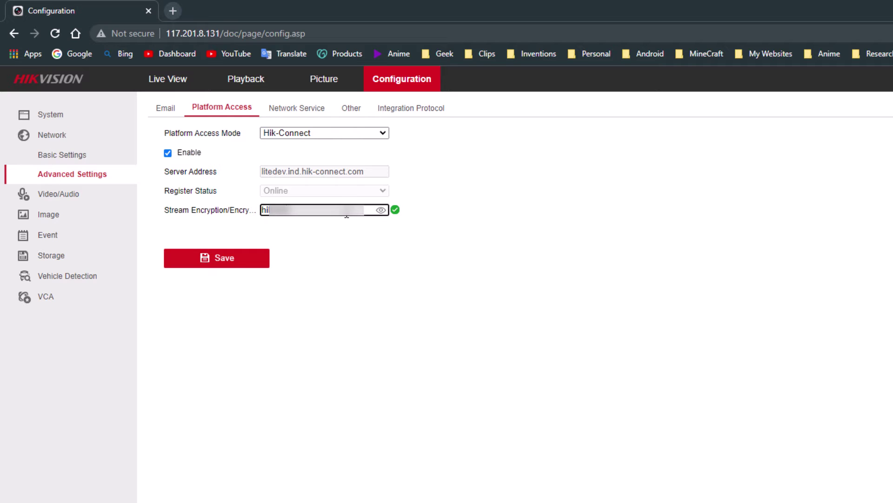
# Step: Mask the stream encryption key again after copying
pyautogui.moveTo(346, 214); pyautogui.dragTo(253, 214)
pyautogui.click(379, 211)
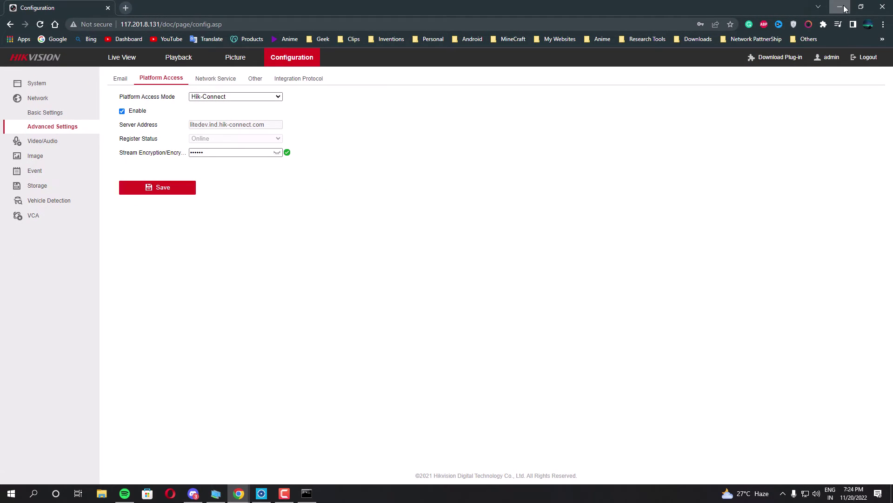
# Step: Return to HiLookVision and show the Sanu CCTV group's encoding channels in Device Management
pyautogui.click(842, 7)
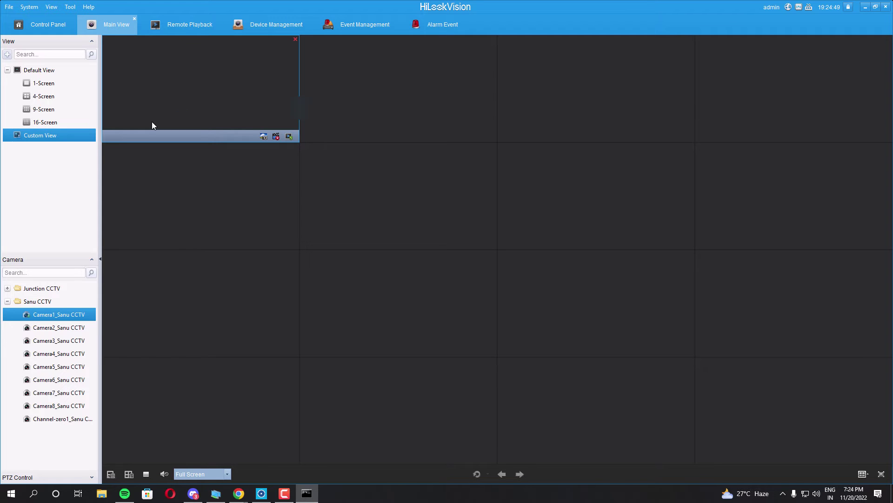
pyautogui.click(256, 26)
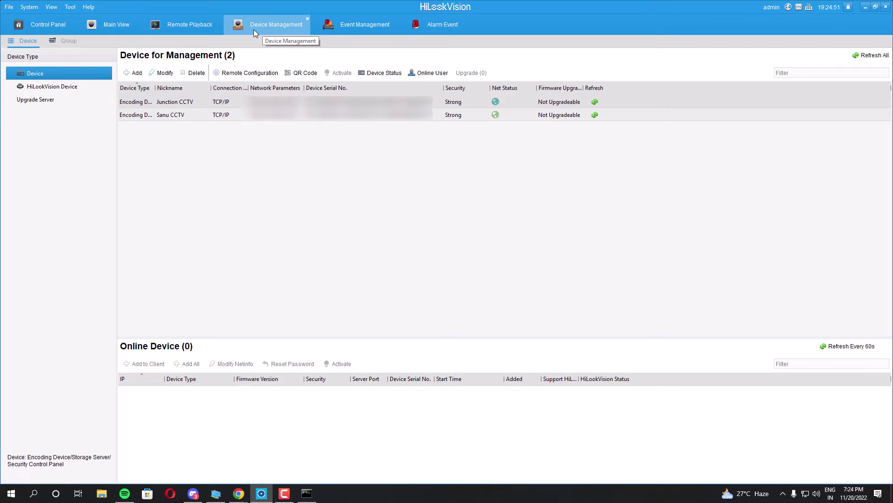
pyautogui.click(65, 42)
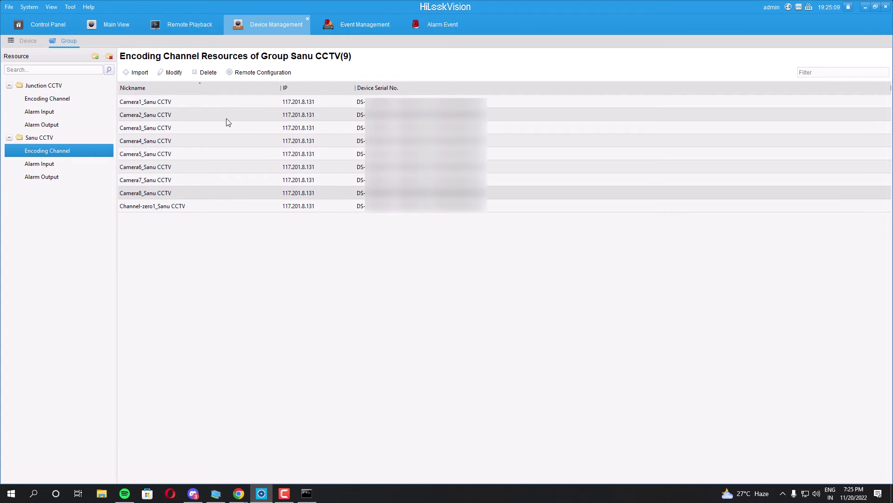
# Step: Select only the Camera1_Sanu CCTV row and bring up its Modify settings window
pyautogui.keyDown('shift'); pyautogui.click(183, 105); pyautogui.keyUp('shift')
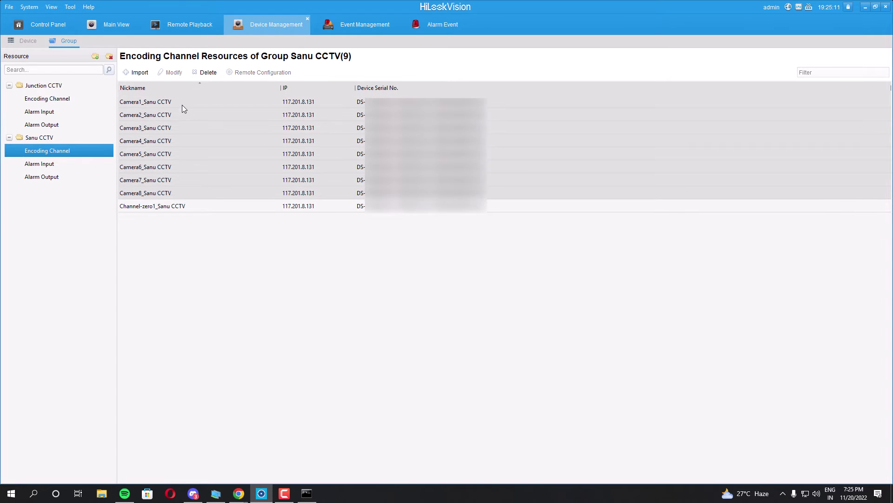
pyautogui.keyDown('ctrl'); pyautogui.click(222, 205); pyautogui.keyUp('ctrl')
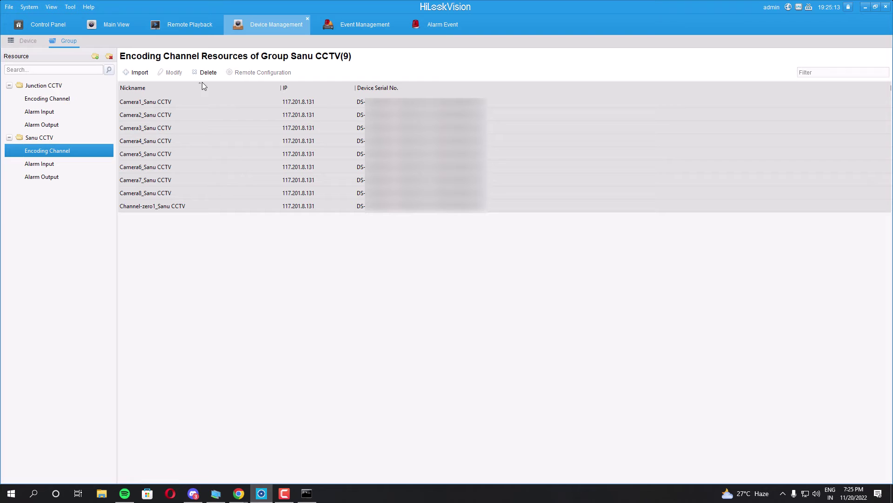
pyautogui.click(202, 206)
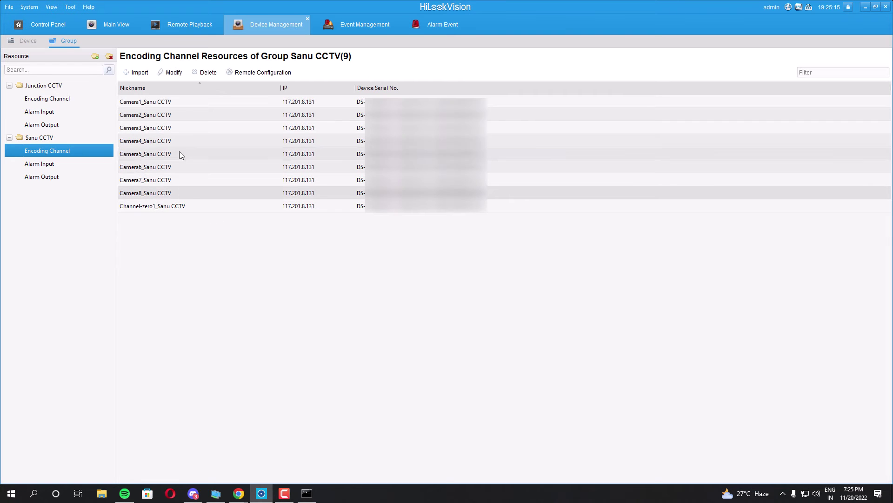
pyautogui.keyDown('shift'); pyautogui.click(171, 104); pyautogui.keyUp('shift')
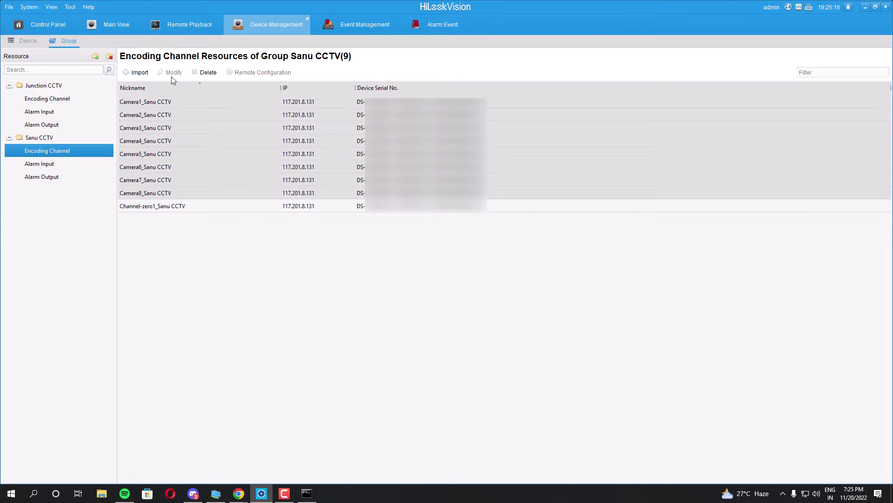
pyautogui.click(226, 251)
pyautogui.click(206, 107)
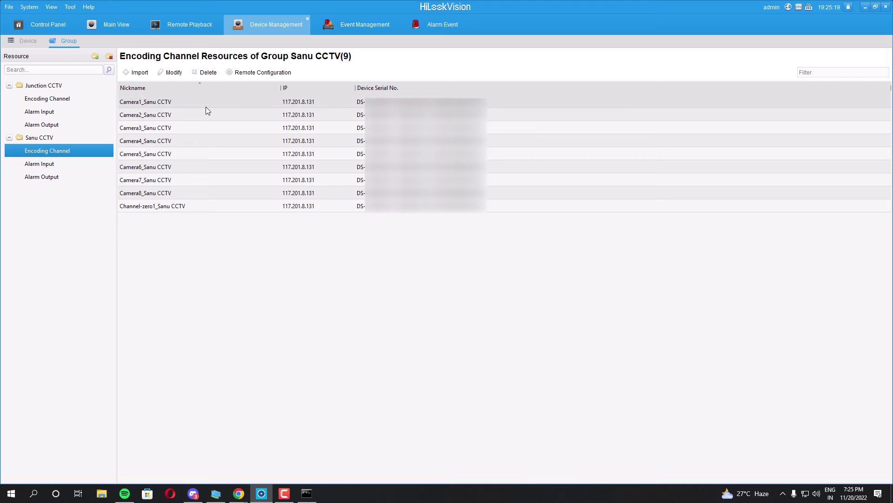
pyautogui.click(174, 74)
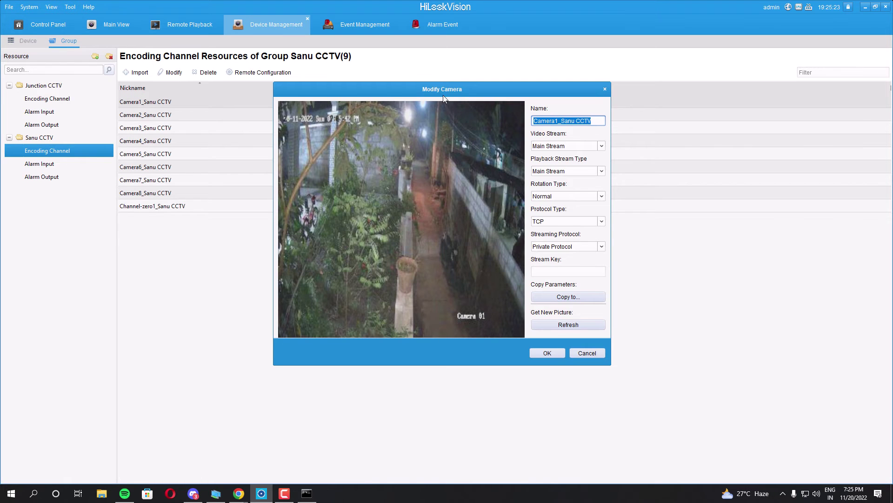
pyautogui.moveTo(441, 90); pyautogui.dragTo(339, 97)
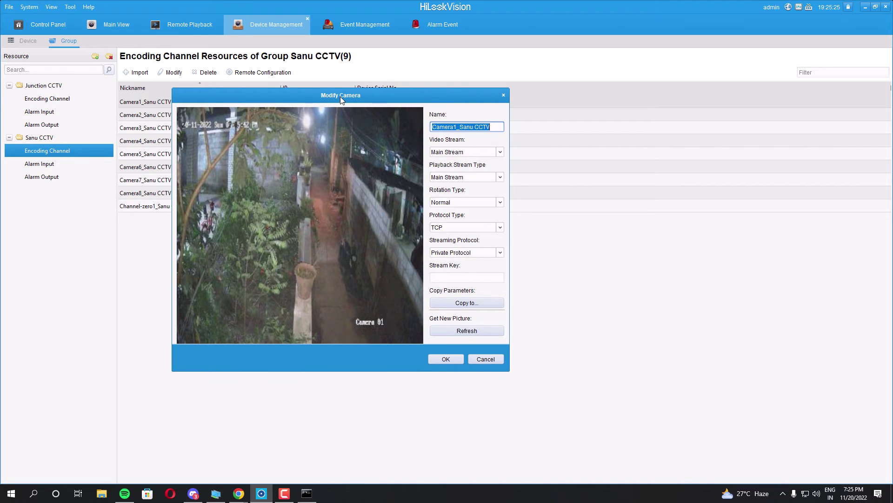
# Step: Enter the copied encryption key as Camera1's Stream Key and save it
pyautogui.click(451, 277)
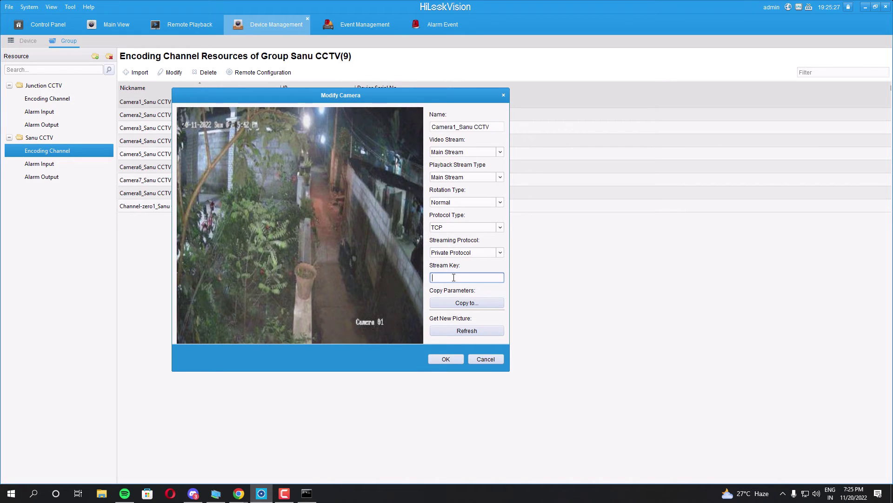
pyautogui.write('aa')
pyautogui.click(446, 360)
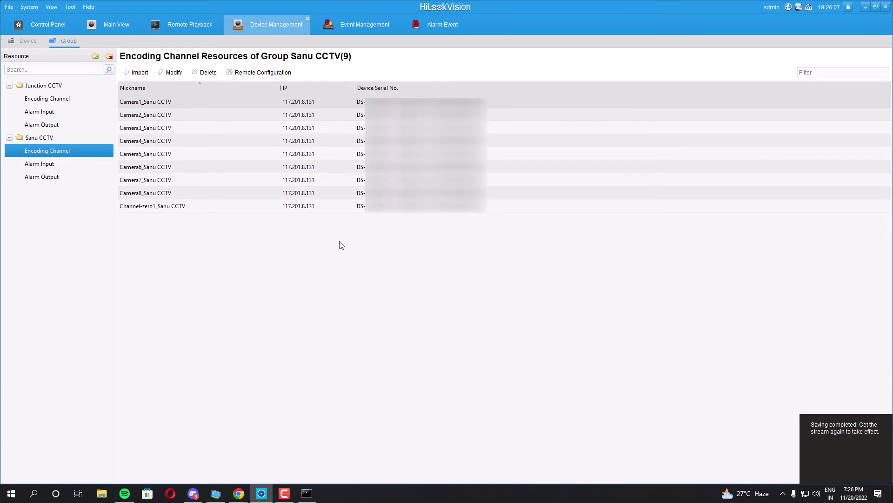
# Step: Enter the encryption key as Camera2_Sanu CCTV's Stream Key in its Modify window and save it
pyautogui.click(158, 115)
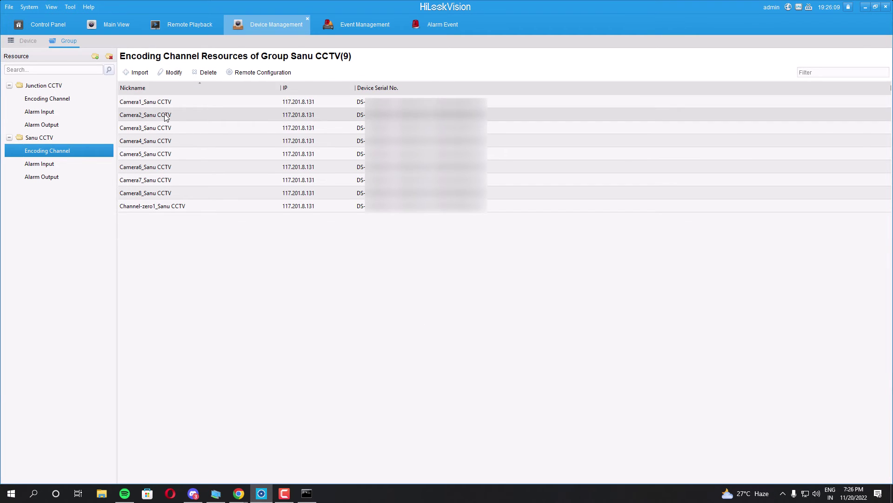
pyautogui.click(168, 73)
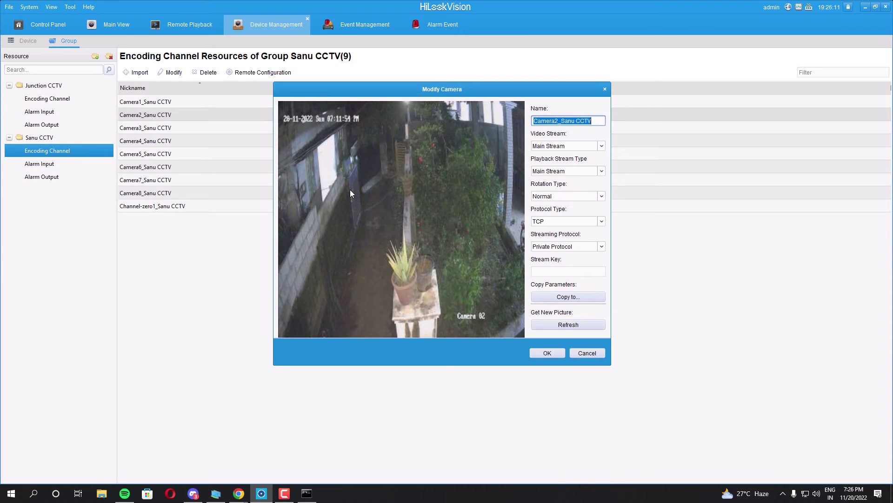
pyautogui.moveTo(480, 92); pyautogui.dragTo(431, 92)
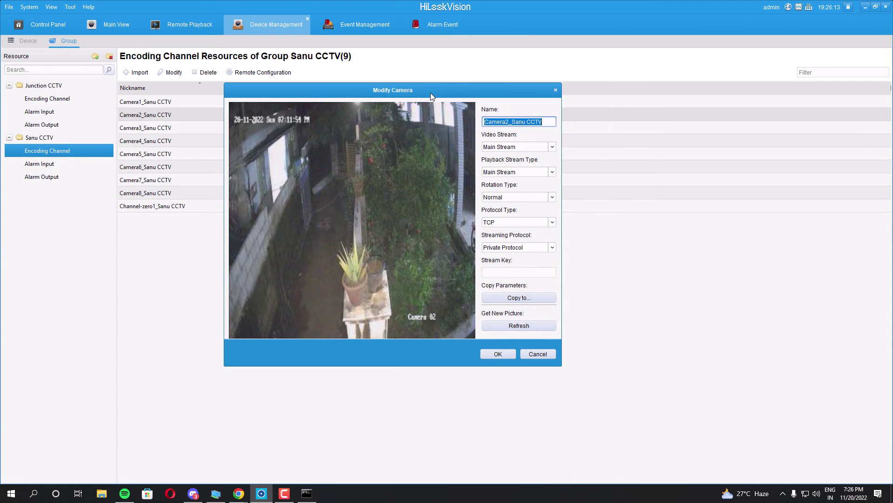
pyautogui.click(507, 270)
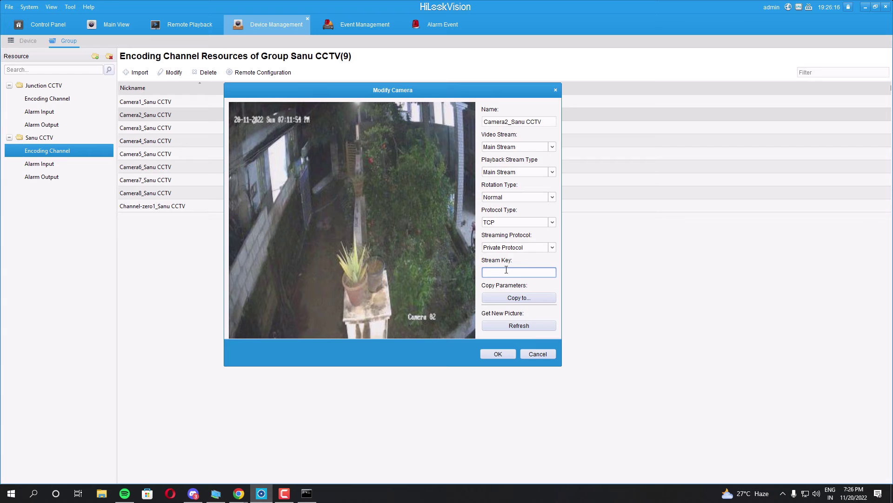
pyautogui.click(497, 354)
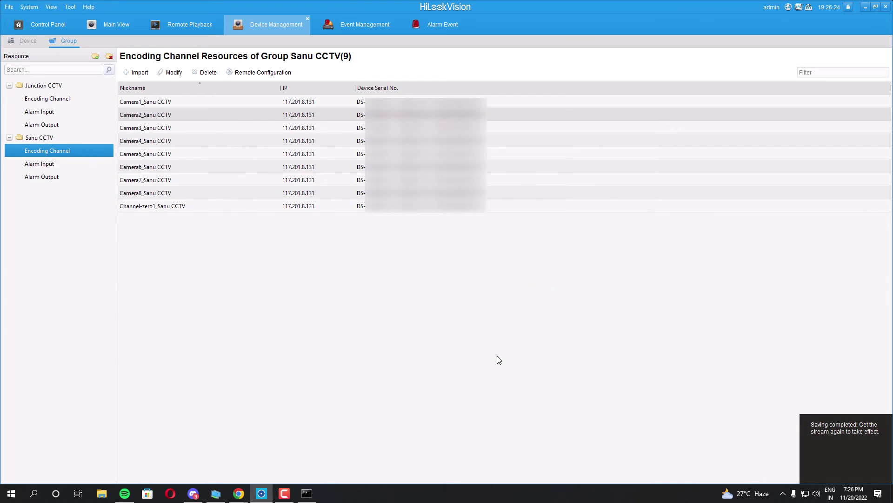
# Step: Place Camera2's feed in the second grid cell and Camera1's in the first of the live view
pyautogui.click(121, 23)
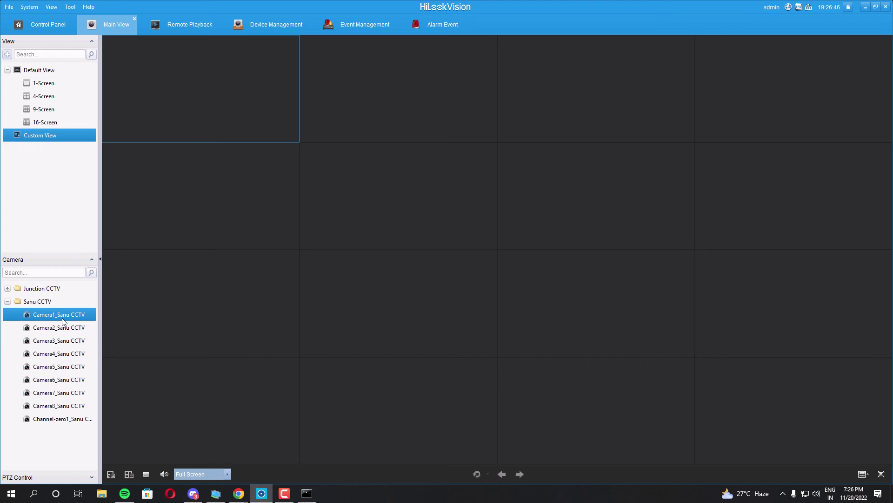
pyautogui.moveTo(200, 88)
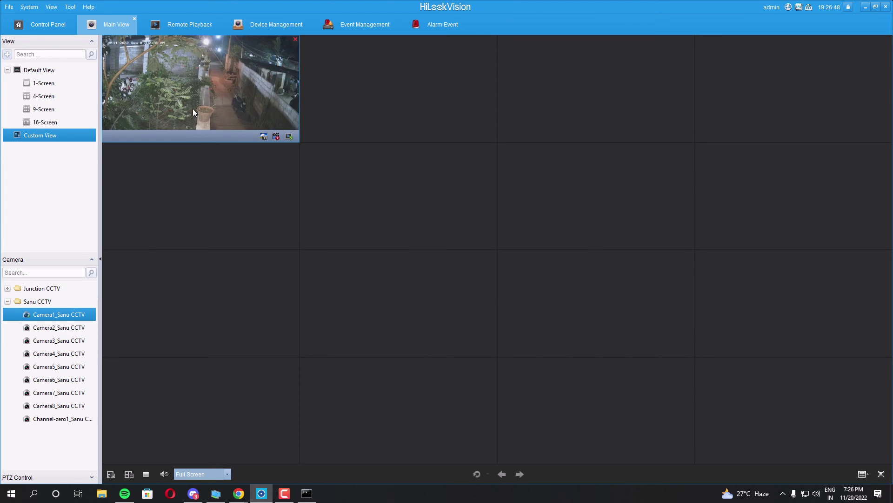
pyautogui.click(44, 328)
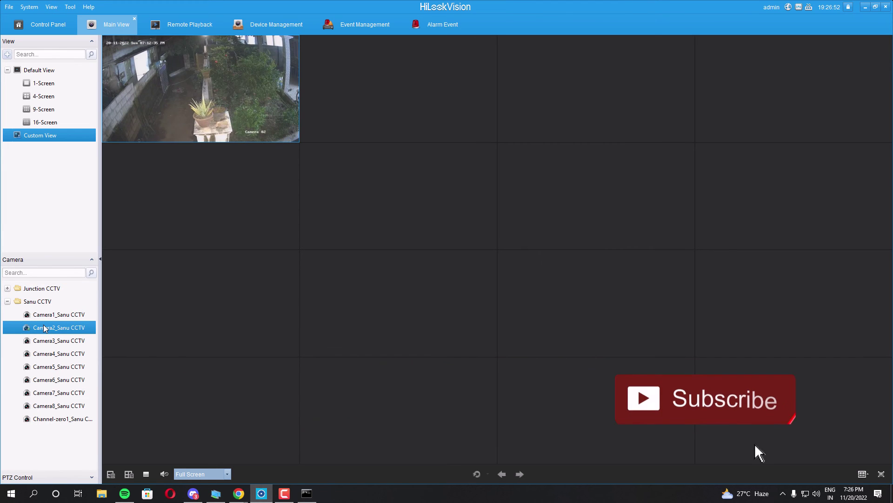
pyautogui.click(48, 316)
pyautogui.click(50, 328)
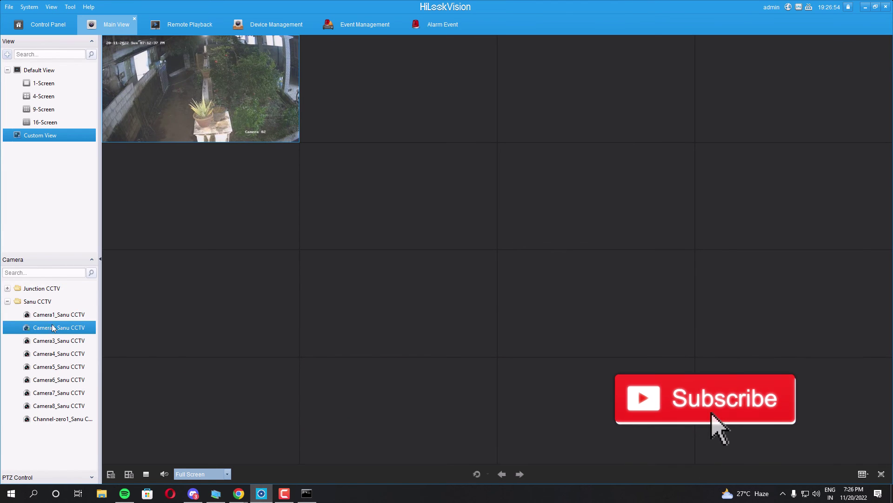
pyautogui.moveTo(396, 97); pyautogui.dragTo(395, 98)
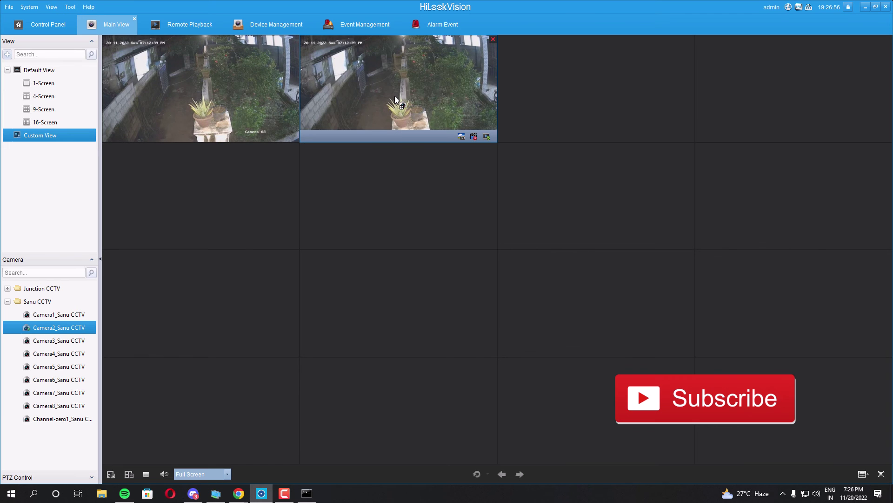
pyautogui.moveTo(55, 314); pyautogui.dragTo(173, 241)
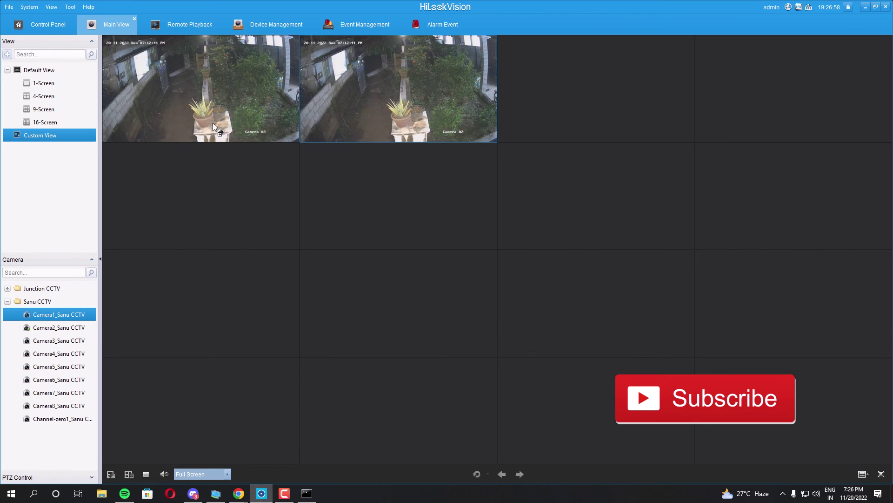
pyautogui.moveTo(213, 124); pyautogui.dragTo(213, 124)
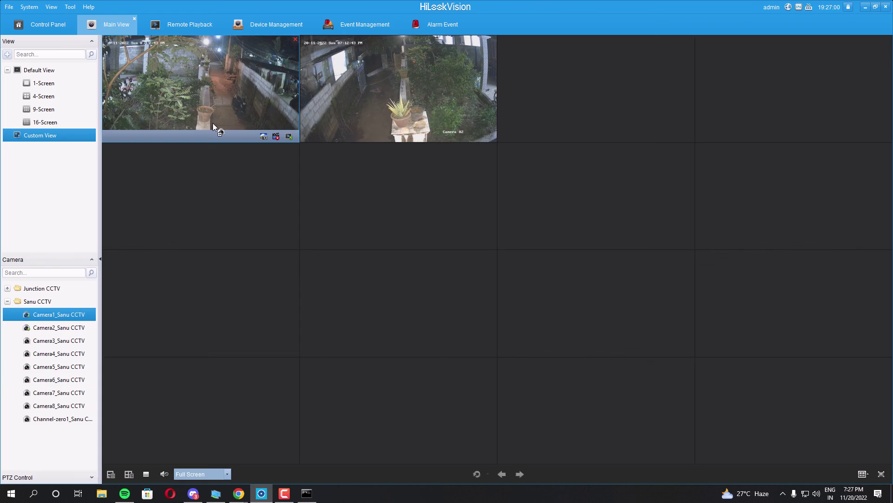